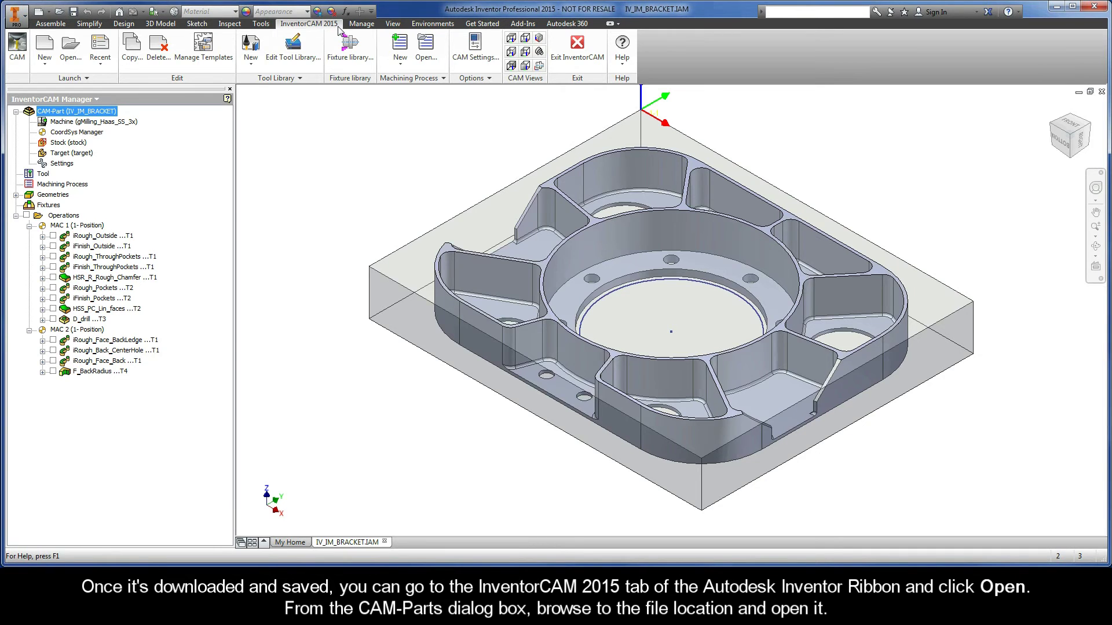
Open the IV_IM_BRACKET_No3D.prz CAM-Part from the Completed_CAM-Parts folder.
{"action": "left_click", "coordinate": [70, 46]}
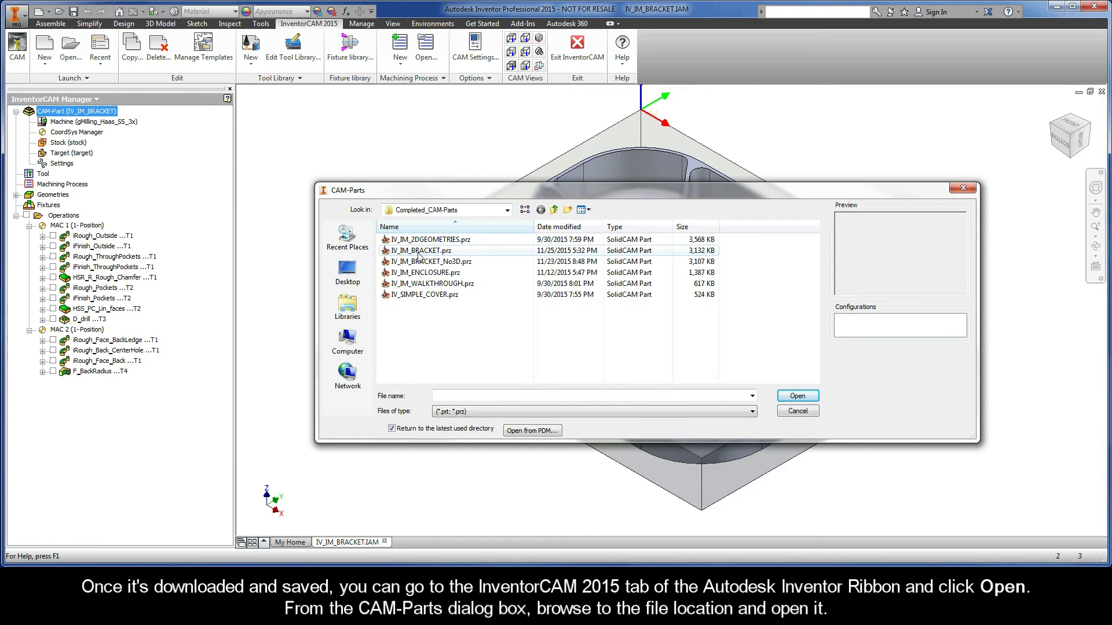
{"action": "left_click", "coordinate": [439, 256]}
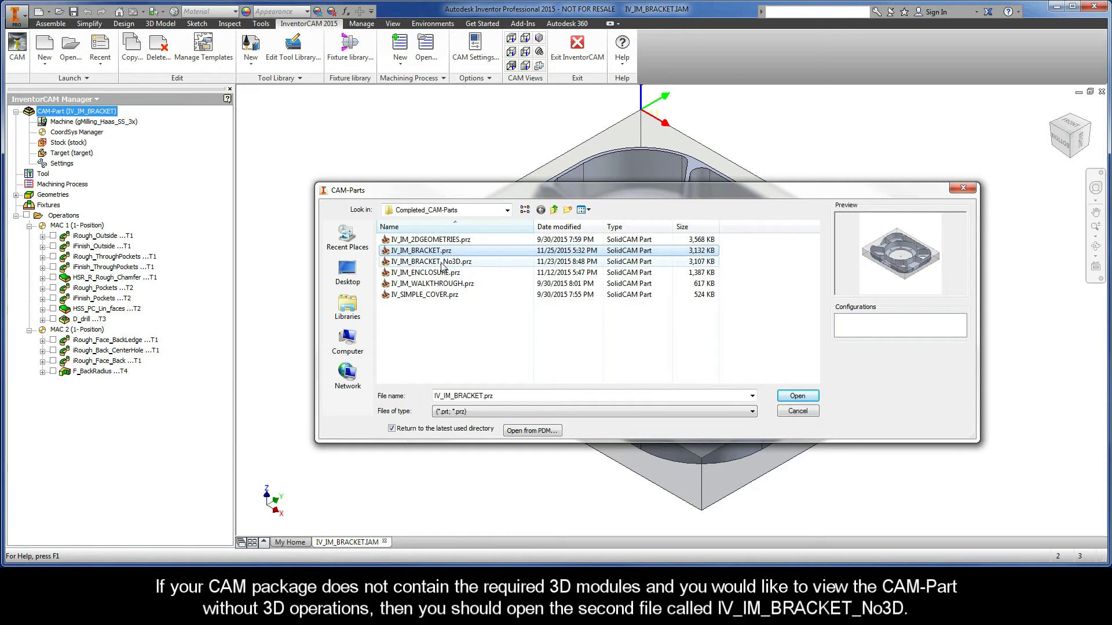
{"action": "left_click", "coordinate": [442, 264]}
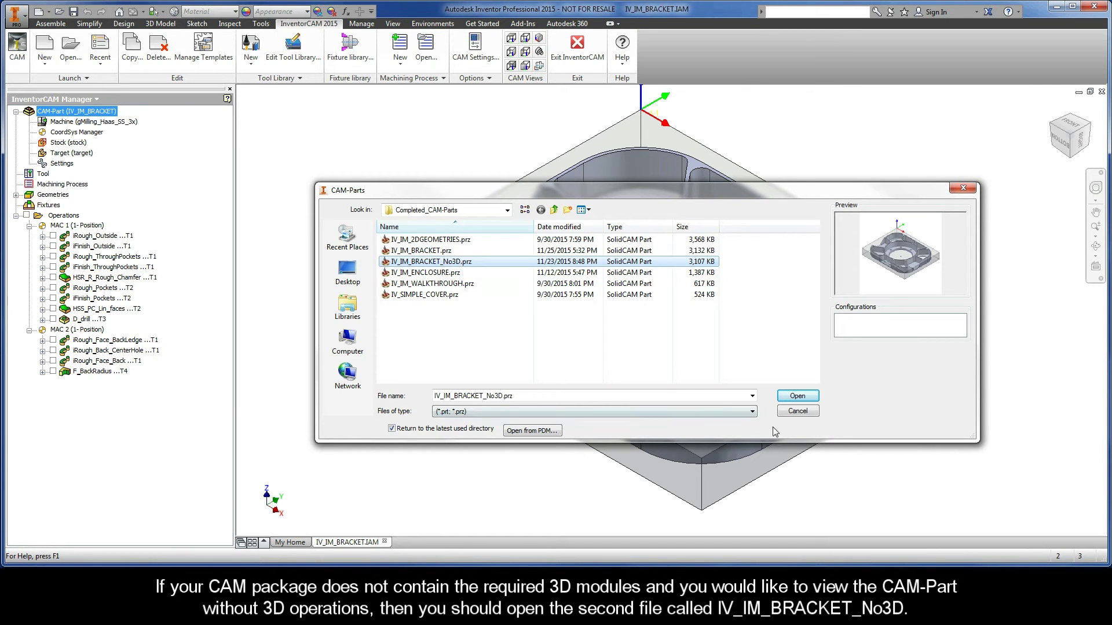
{"action": "left_click", "coordinate": [798, 396]}
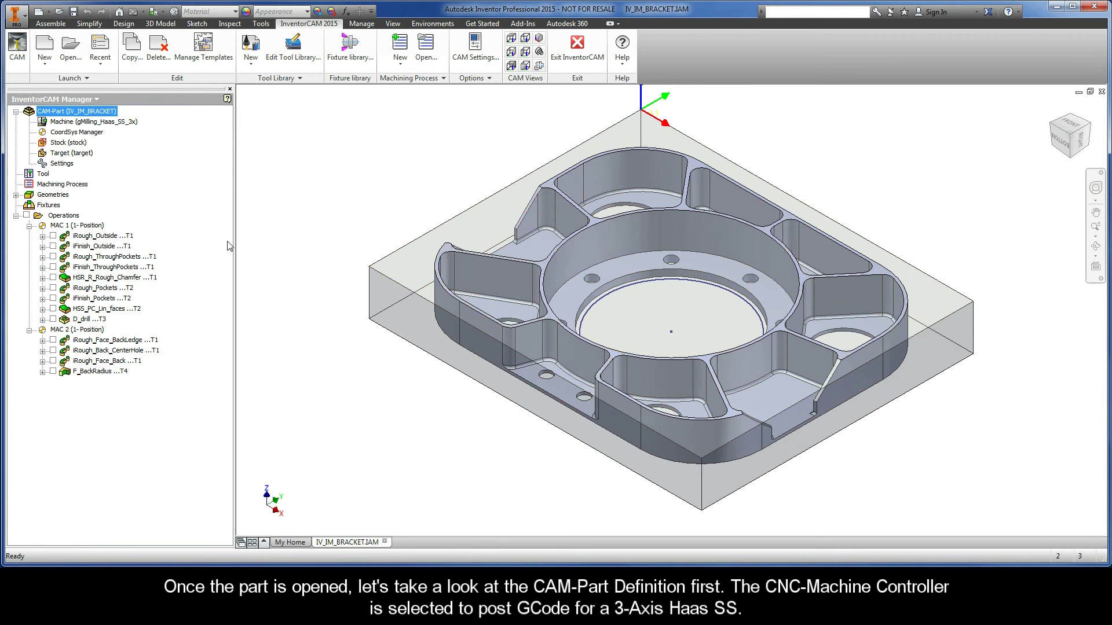
{"action": "left_click", "coordinate": [94, 114]}
{"action": "double_click", "coordinate": [94, 114]}
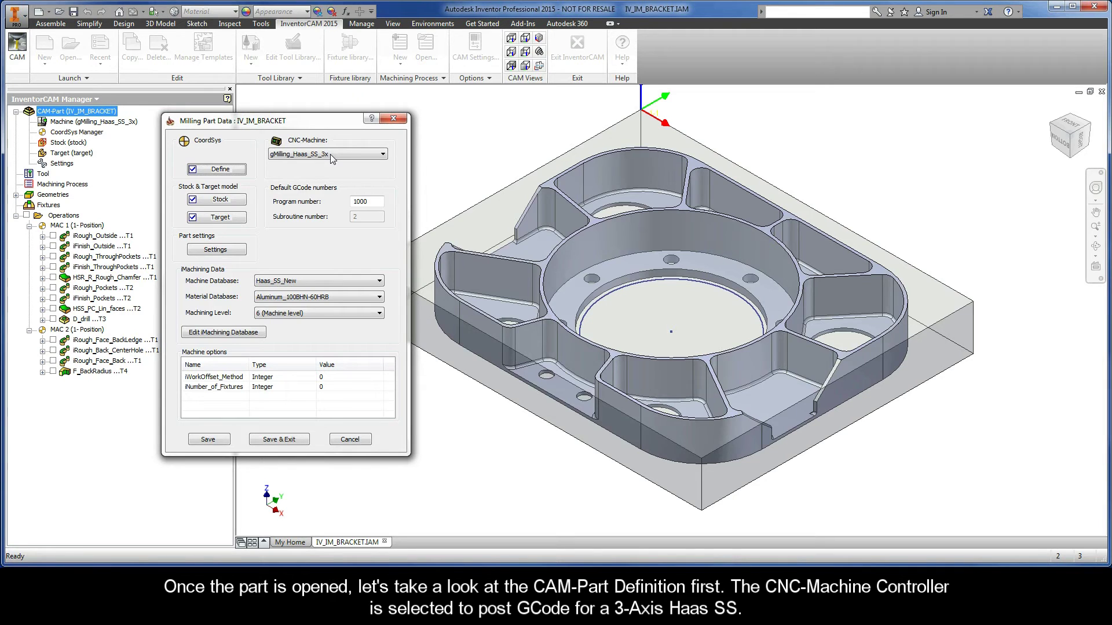
{"action": "left_click", "coordinate": [222, 170]}
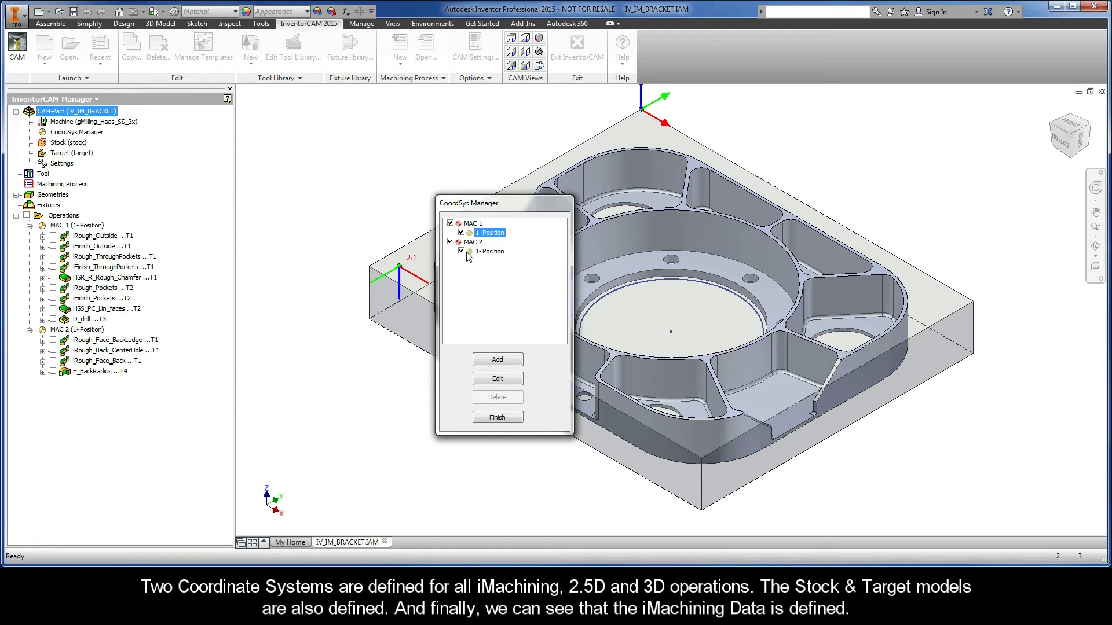
{"action": "left_click", "coordinate": [499, 418]}
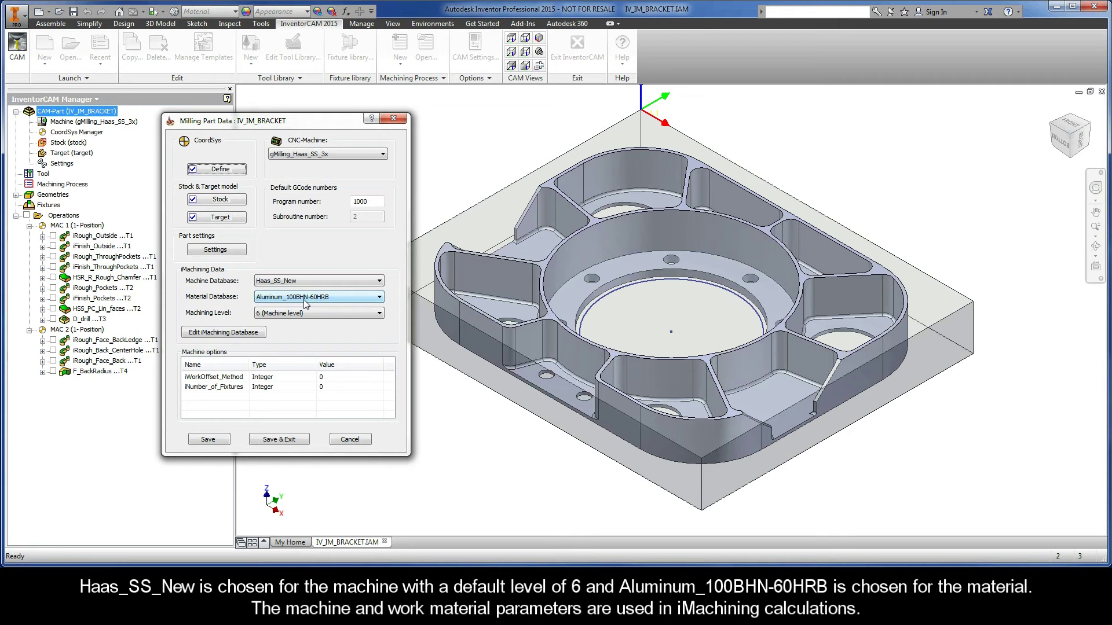
{"action": "left_click", "coordinate": [349, 441]}
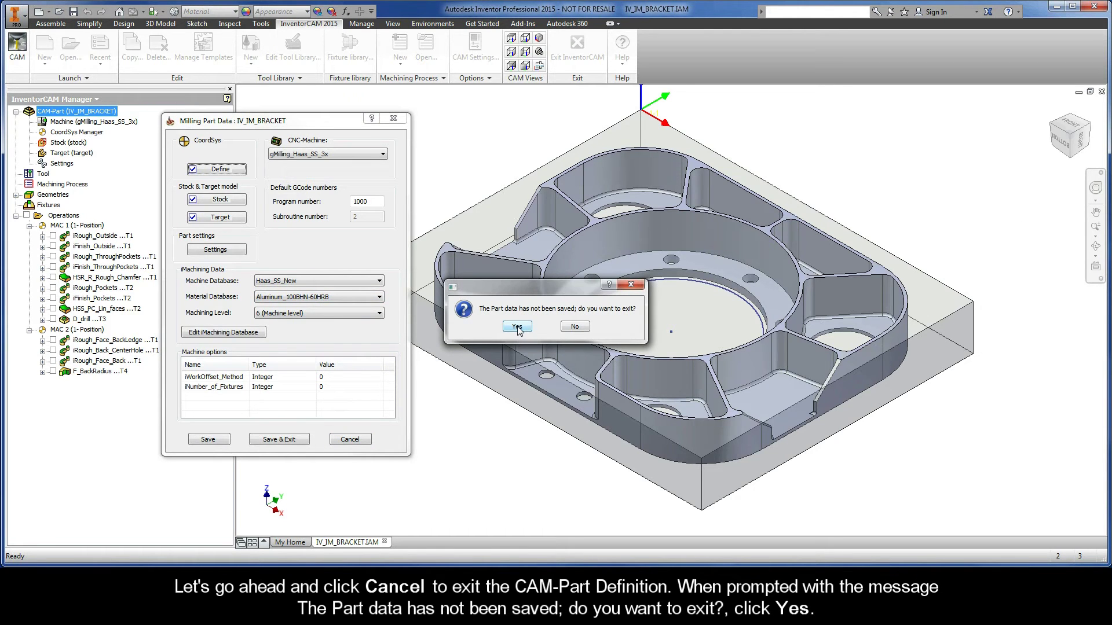
{"action": "left_click_drag", "start_coordinate": [540, 286], "coordinate": [409, 218]}
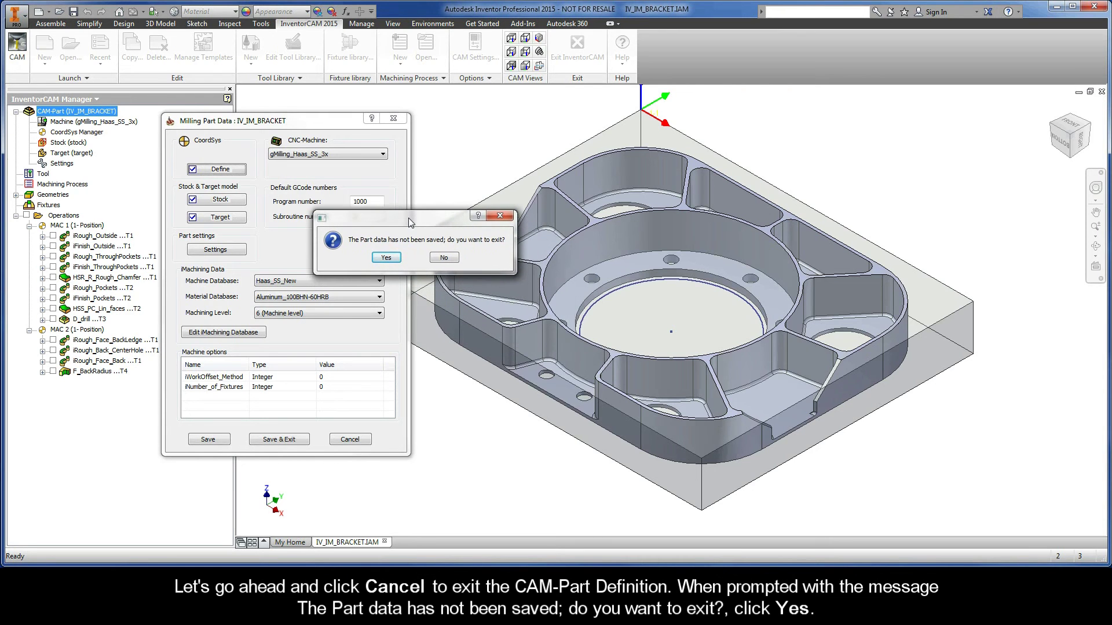
{"action": "left_click", "coordinate": [387, 258]}
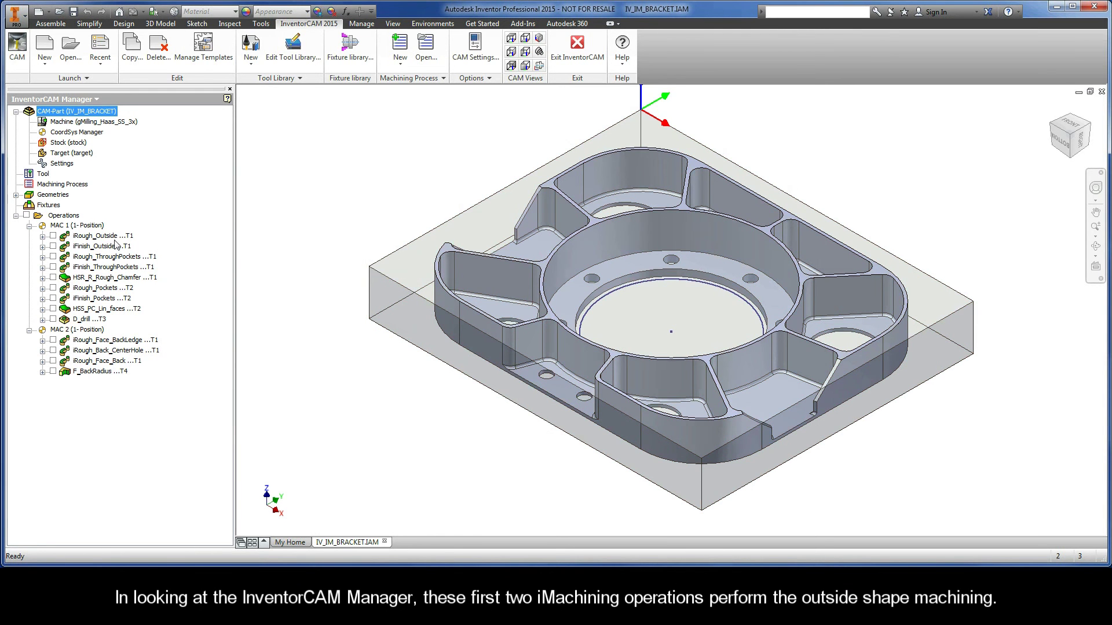
Open the iRough_Outside operation and preview its Outside geometry chains on the part.
{"action": "left_click", "coordinate": [104, 237]}
{"action": "left_click", "coordinate": [104, 247], "text": "ctrl"}
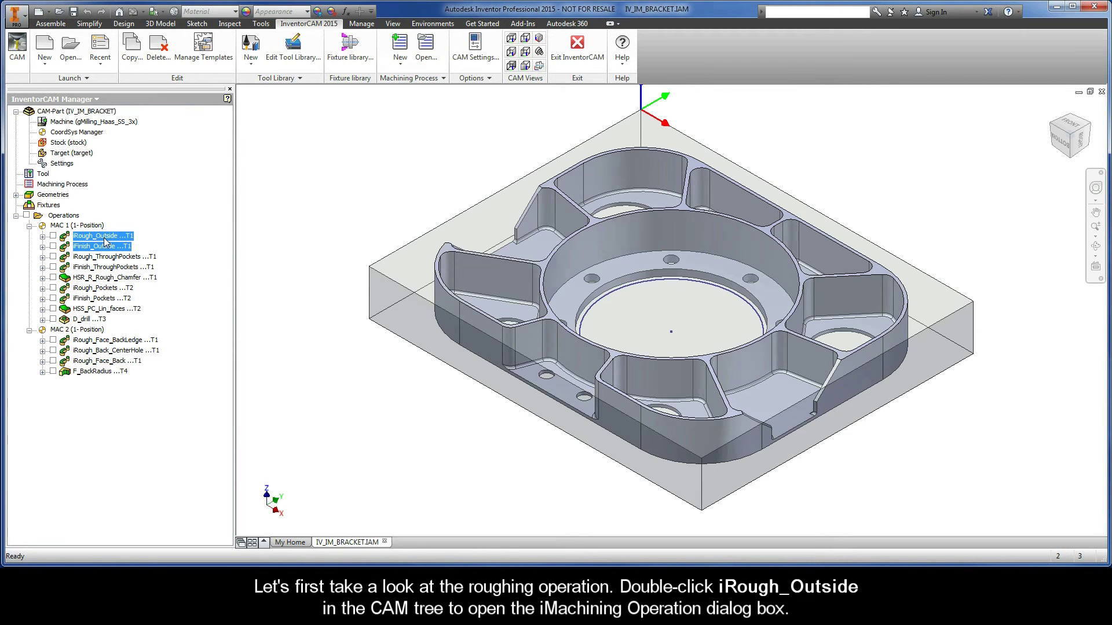
{"action": "left_click", "coordinate": [104, 237]}
{"action": "double_click", "coordinate": [105, 239]}
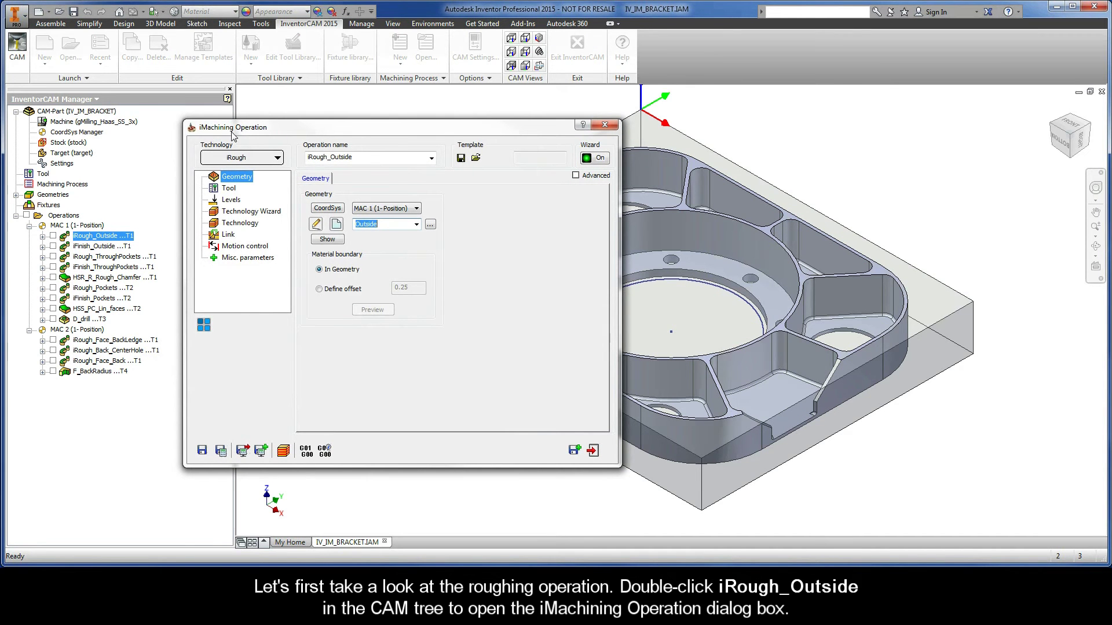
{"action": "left_click", "coordinate": [328, 239]}
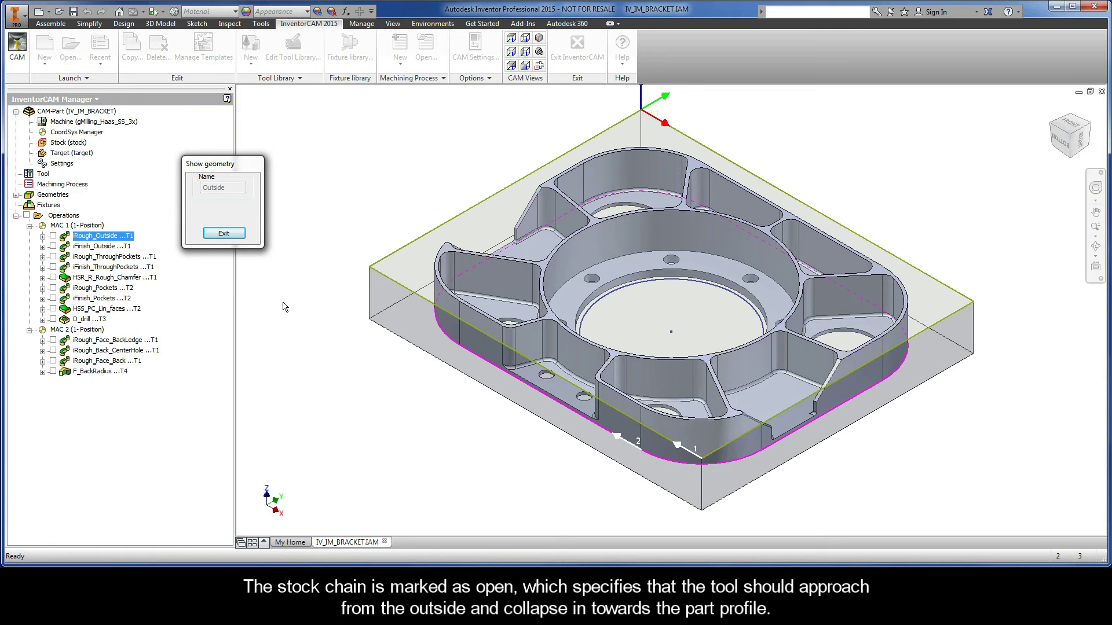
{"action": "left_click", "coordinate": [223, 233]}
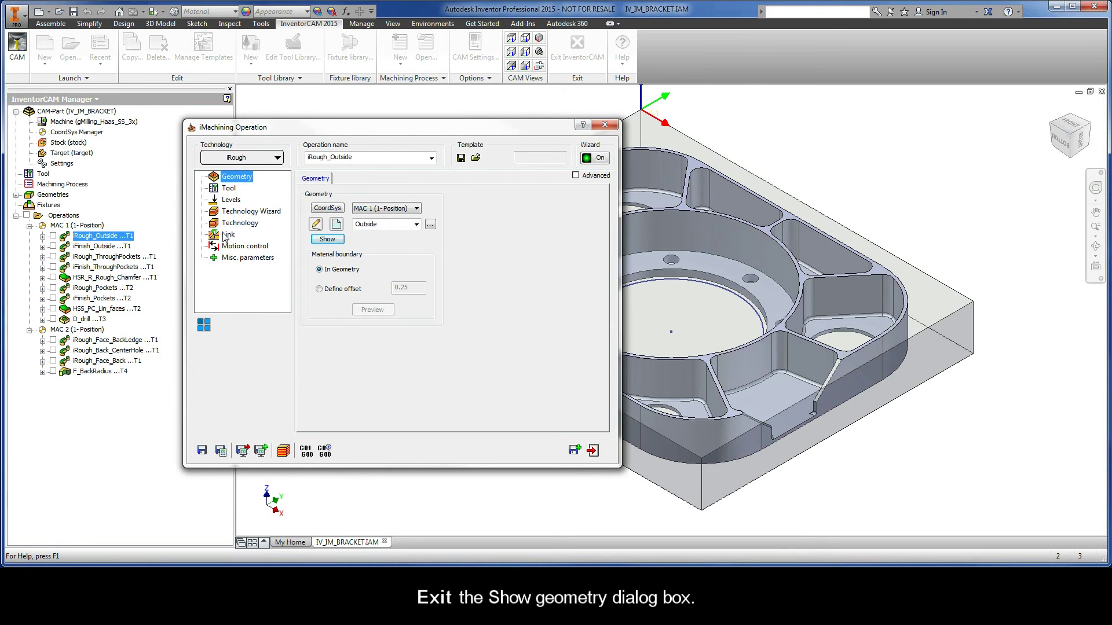
Review the iRough_Outside tool and levels, noting the -0.025 pocket depth delta.
{"action": "left_click", "coordinate": [230, 190]}
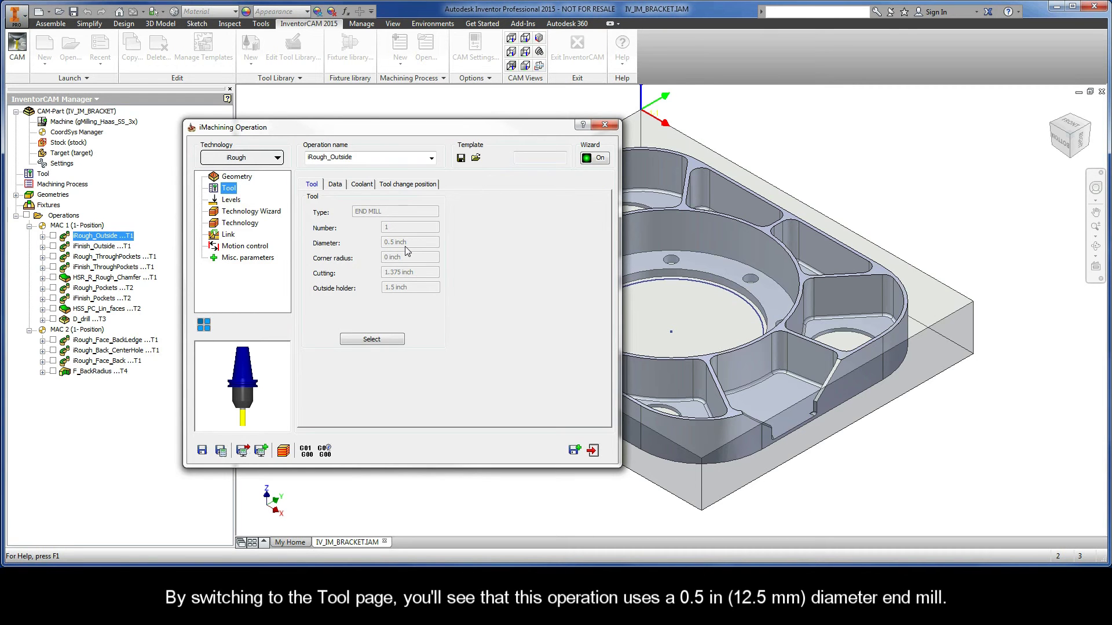
{"action": "left_click", "coordinate": [231, 201]}
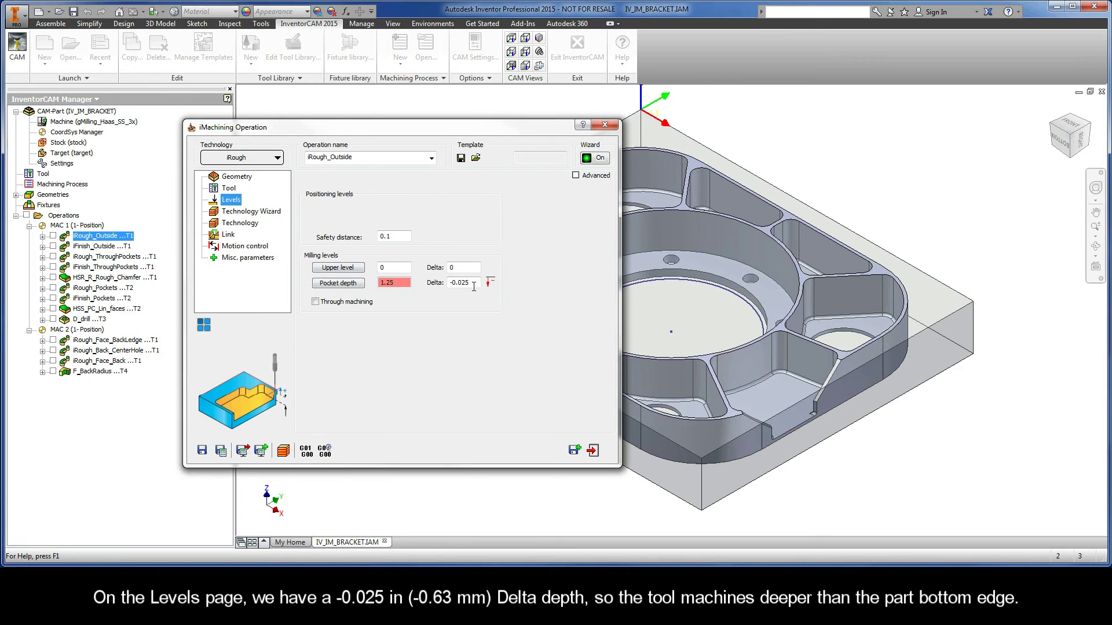
{"action": "left_click_drag", "start_coordinate": [469, 283], "coordinate": [442, 288]}
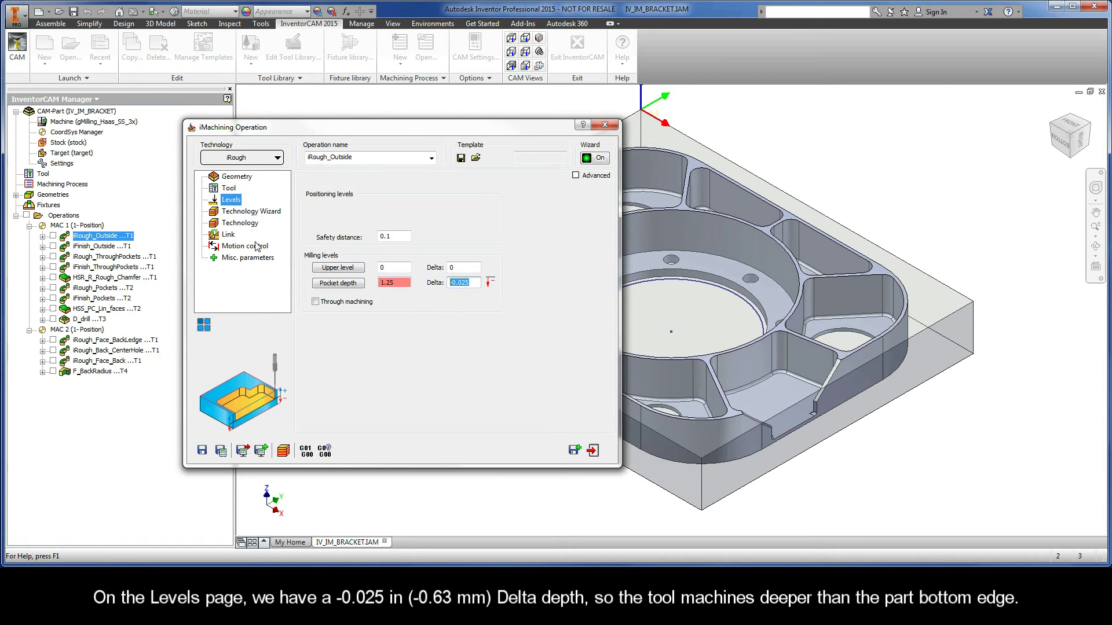
Check the calculated cutting conditions and 0.01 wall offset, then launch the simulation.
{"action": "left_click", "coordinate": [249, 213]}
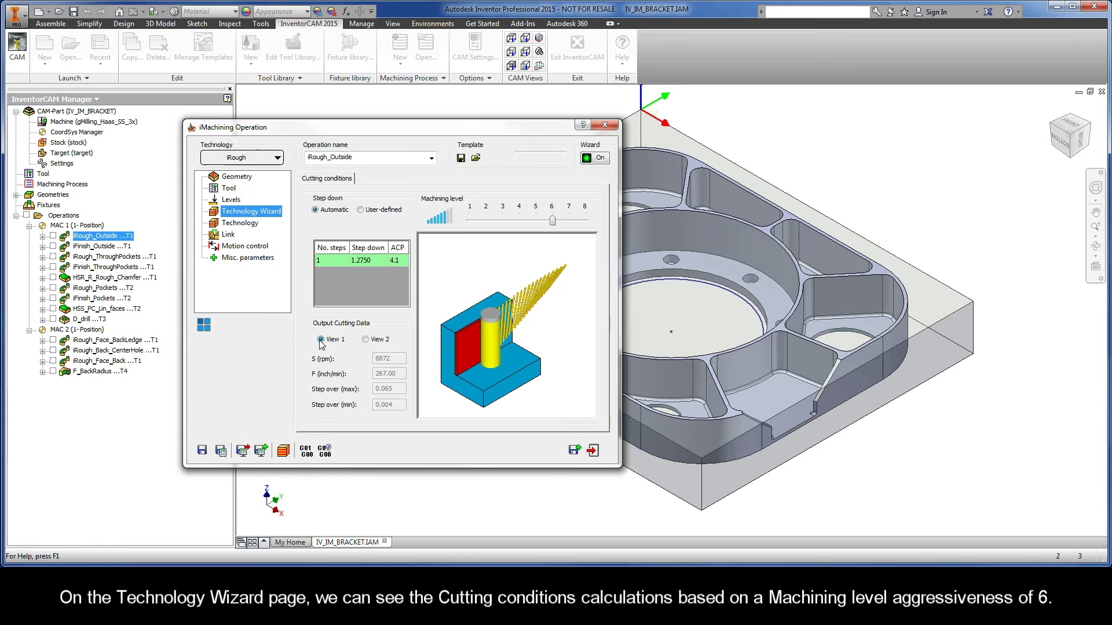
{"action": "left_click", "coordinate": [365, 340]}
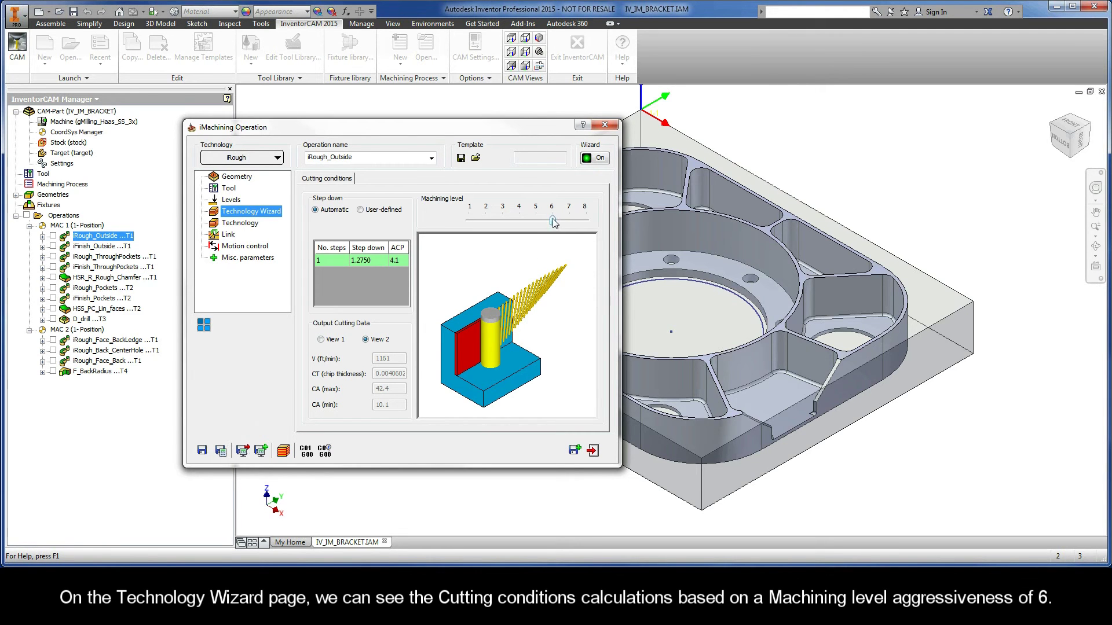
{"action": "left_click", "coordinate": [242, 225]}
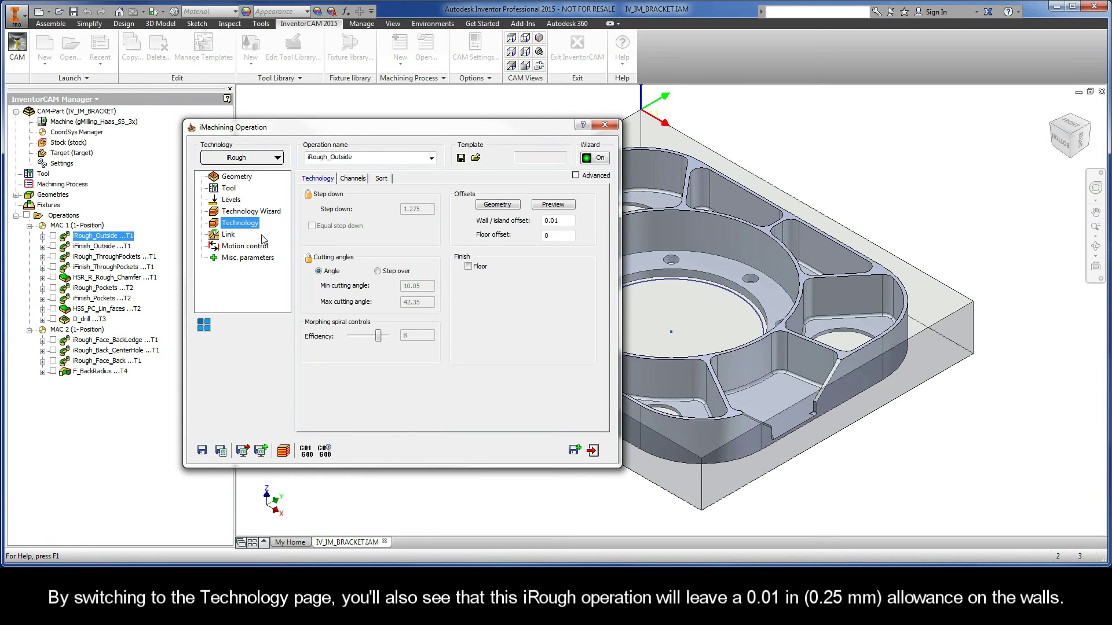
{"action": "mouse_move", "coordinate": [568, 221]}
{"action": "left_click_drag", "start_coordinate": [568, 221], "coordinate": [536, 224]}
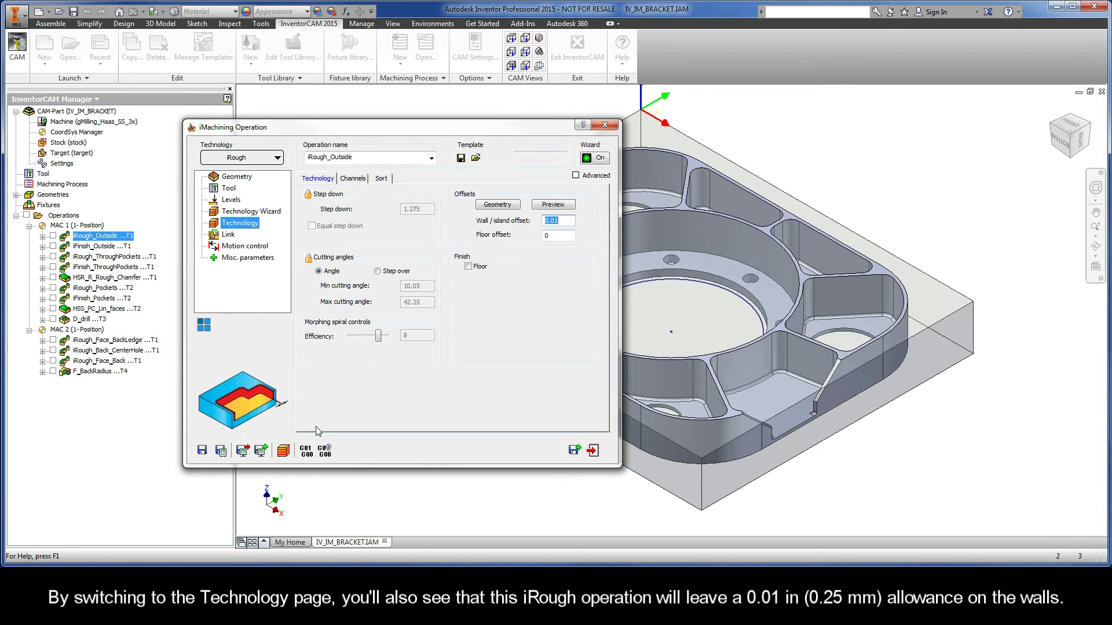
{"action": "left_click", "coordinate": [285, 451]}
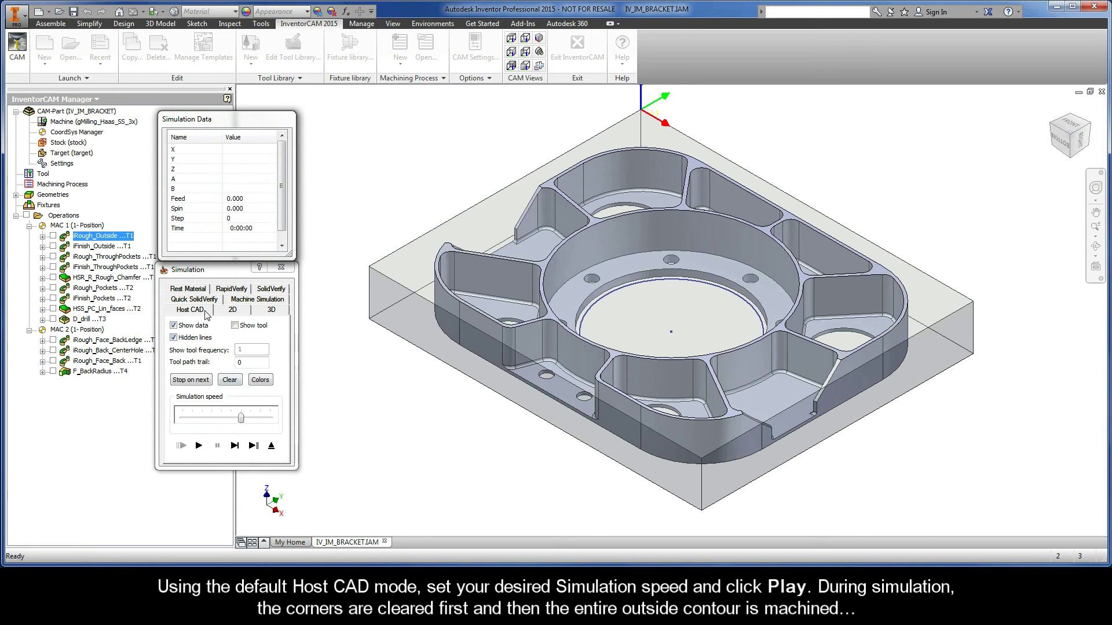
Play the iRough_Outside toolpath in Host CAD mode at an adjusted simulation speed.
{"action": "left_click_drag", "start_coordinate": [242, 417], "coordinate": [212, 418]}
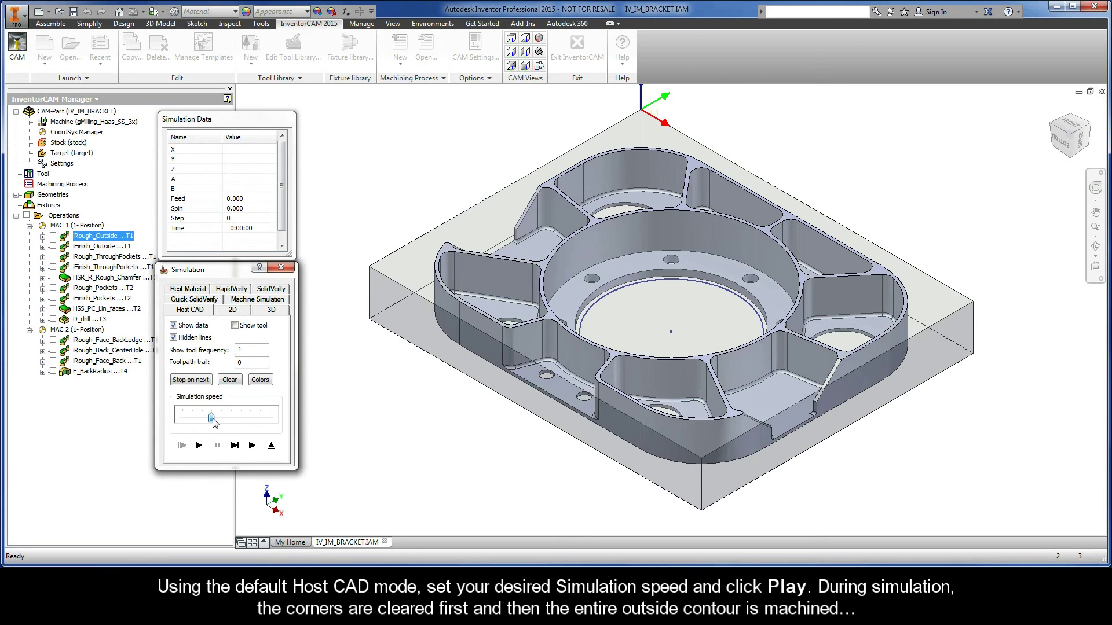
{"action": "left_click", "coordinate": [199, 446]}
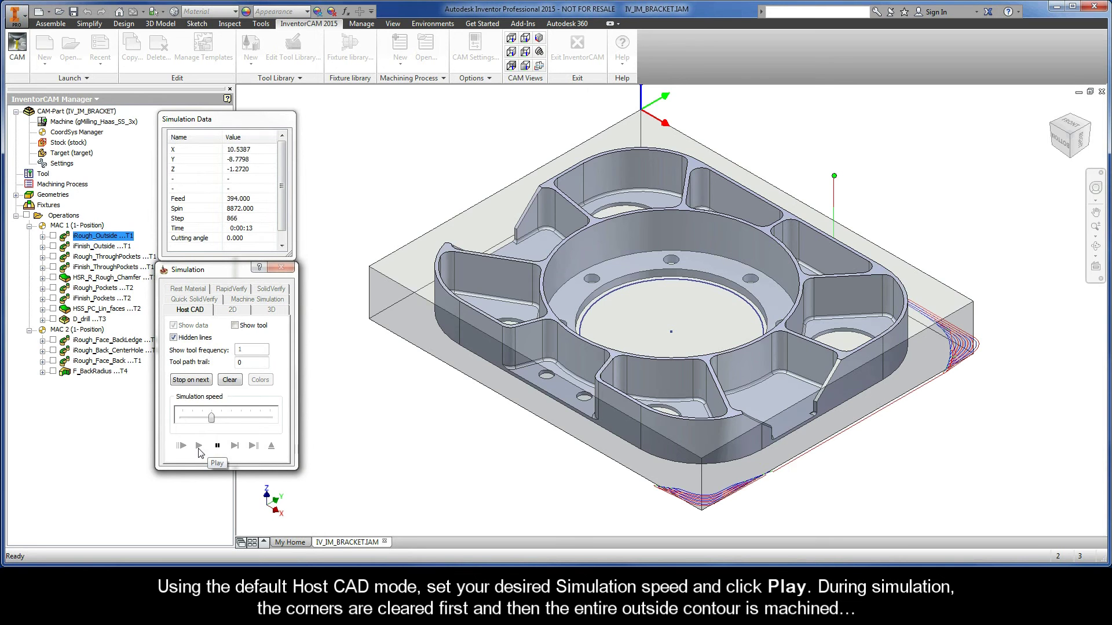
{"action": "left_click_drag", "start_coordinate": [211, 418], "coordinate": [240, 419]}
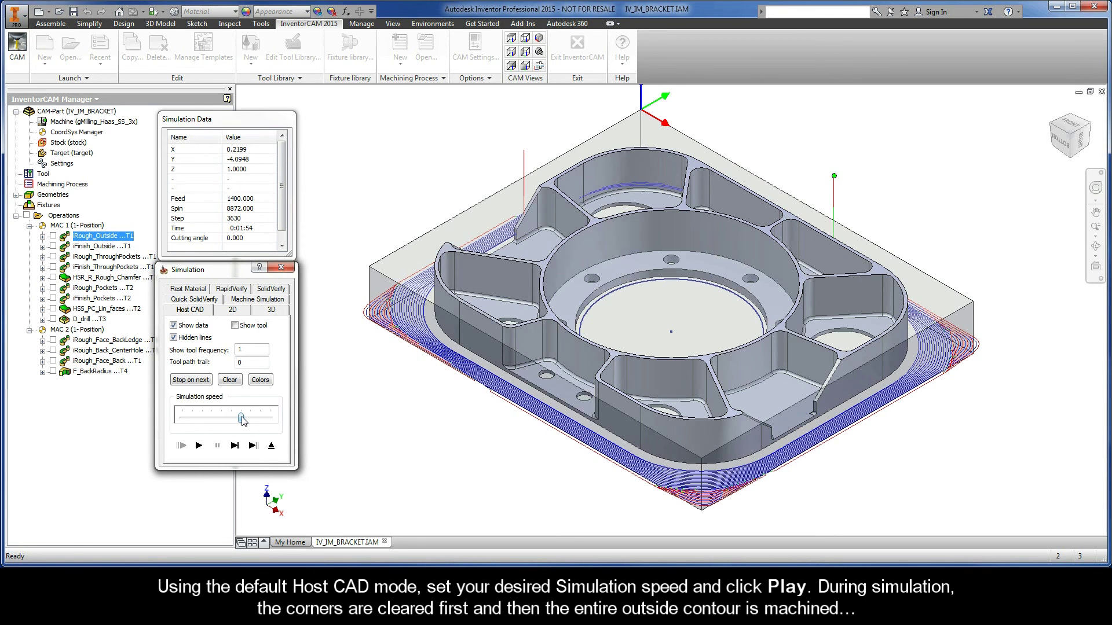
Run the toolpath in SolidVerify, roughing the stock to a rounded outside contour.
{"action": "left_click", "coordinate": [278, 288]}
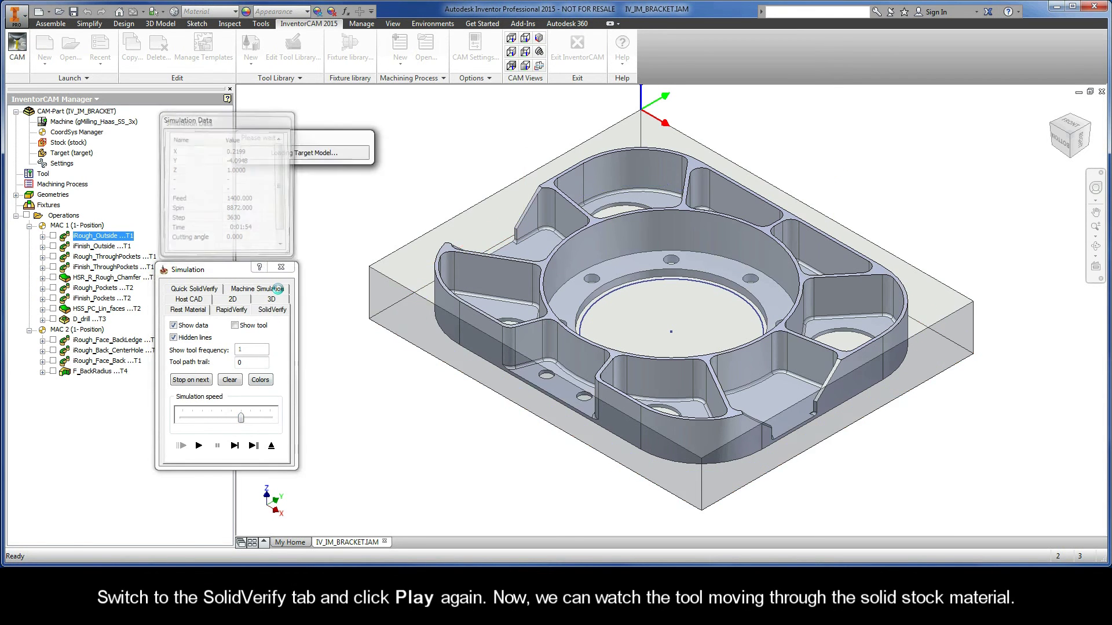
{"action": "left_click_drag", "start_coordinate": [242, 419], "coordinate": [211, 419]}
{"action": "left_click", "coordinate": [198, 446]}
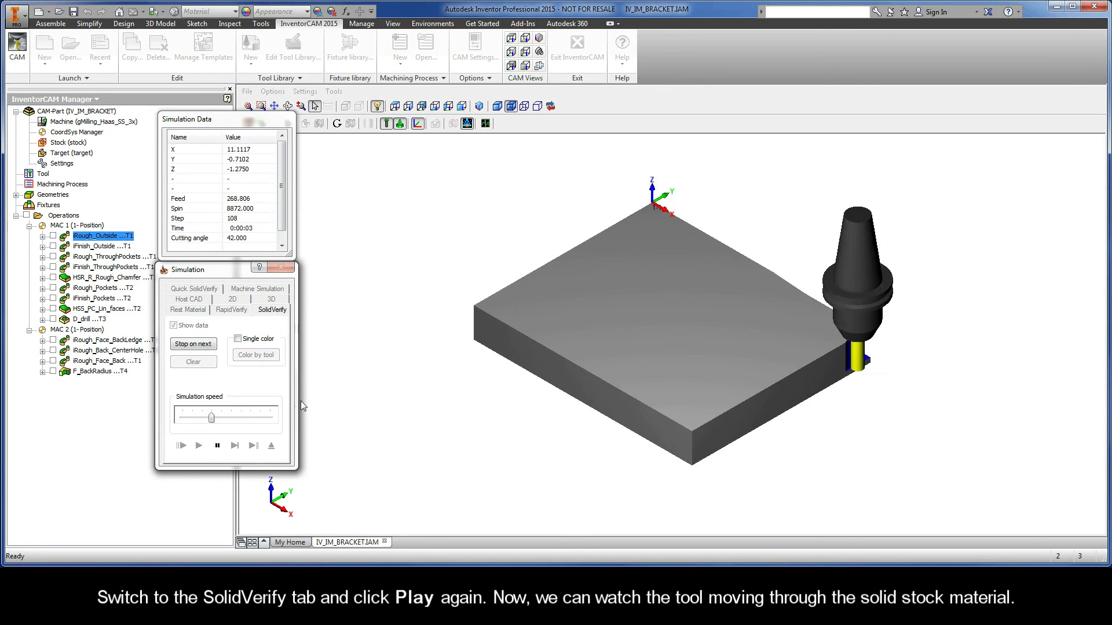
{"action": "scroll", "coordinate": [345, 357], "scroll_direction": "up", "scroll_amount": 3}
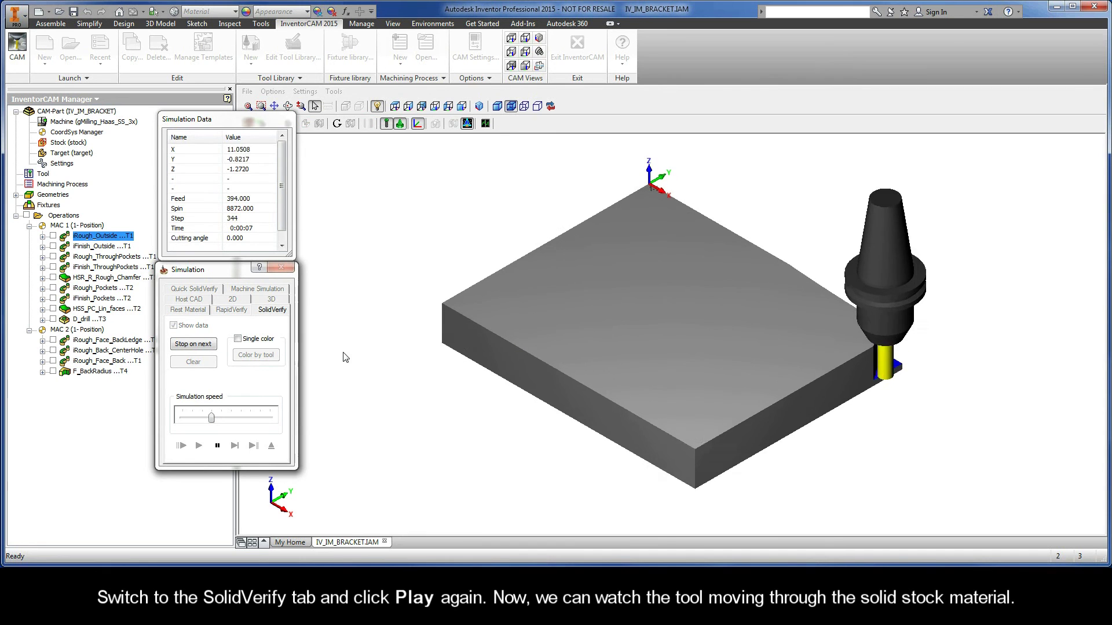
{"action": "scroll", "coordinate": [345, 357], "scroll_direction": "up", "scroll_amount": 2}
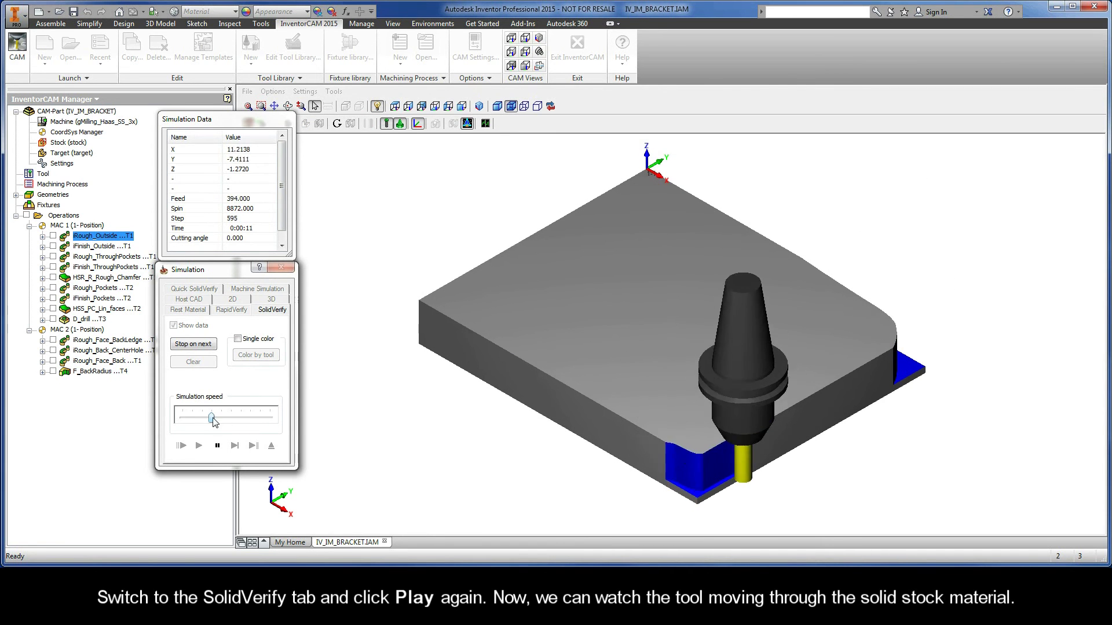
{"action": "left_click_drag", "start_coordinate": [214, 421], "coordinate": [242, 421]}
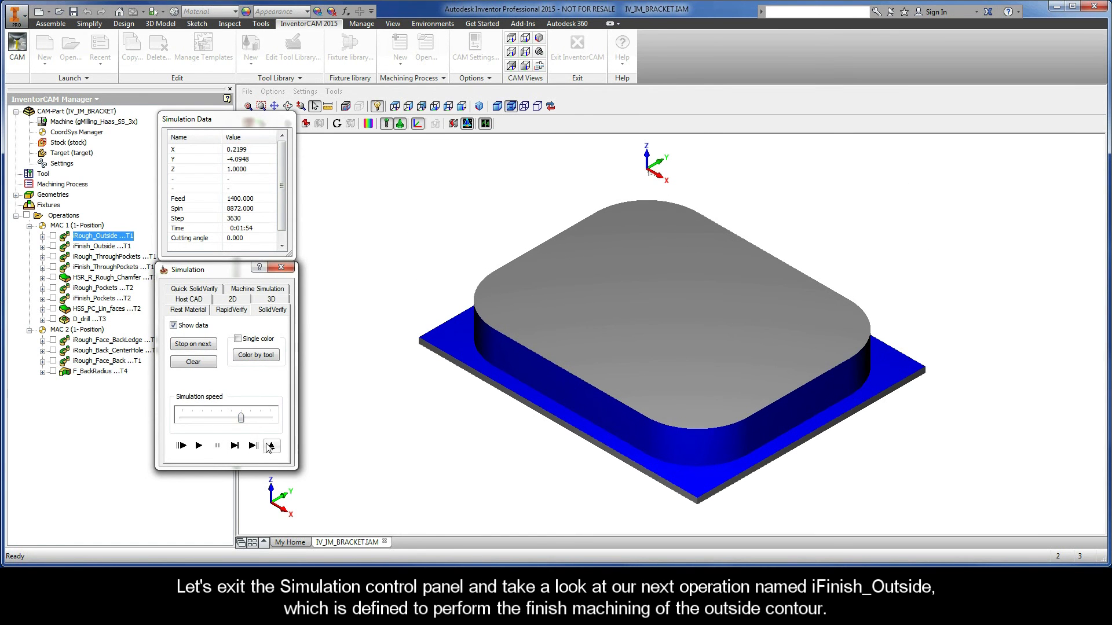
Exit the simulation and the iRough_Outside operation dialog.
{"action": "left_click", "coordinate": [271, 445]}
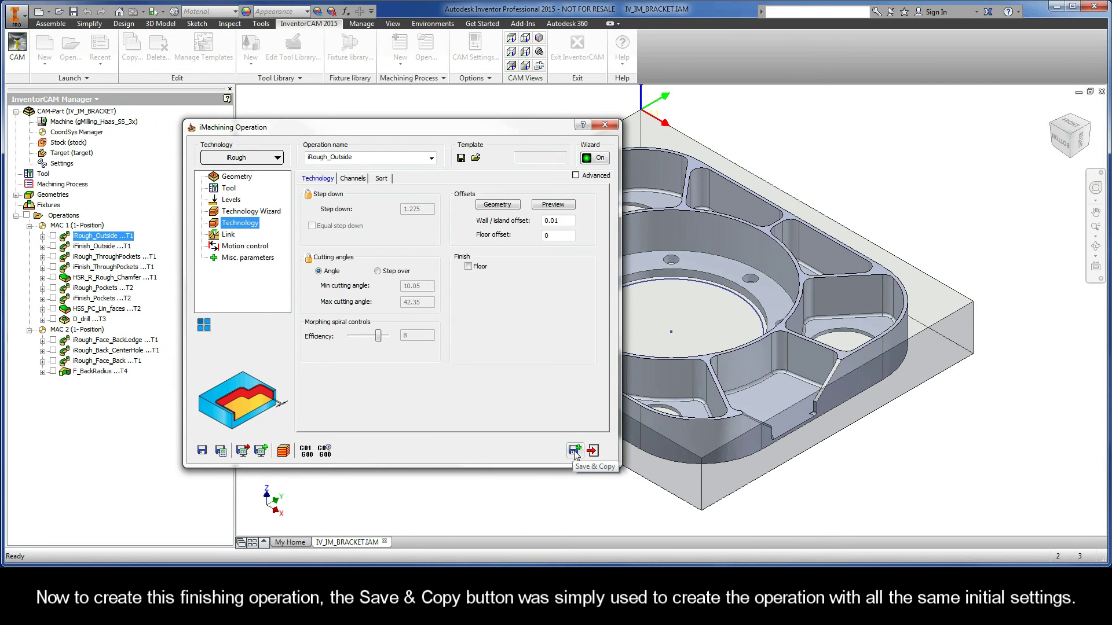
{"action": "left_click", "coordinate": [592, 451]}
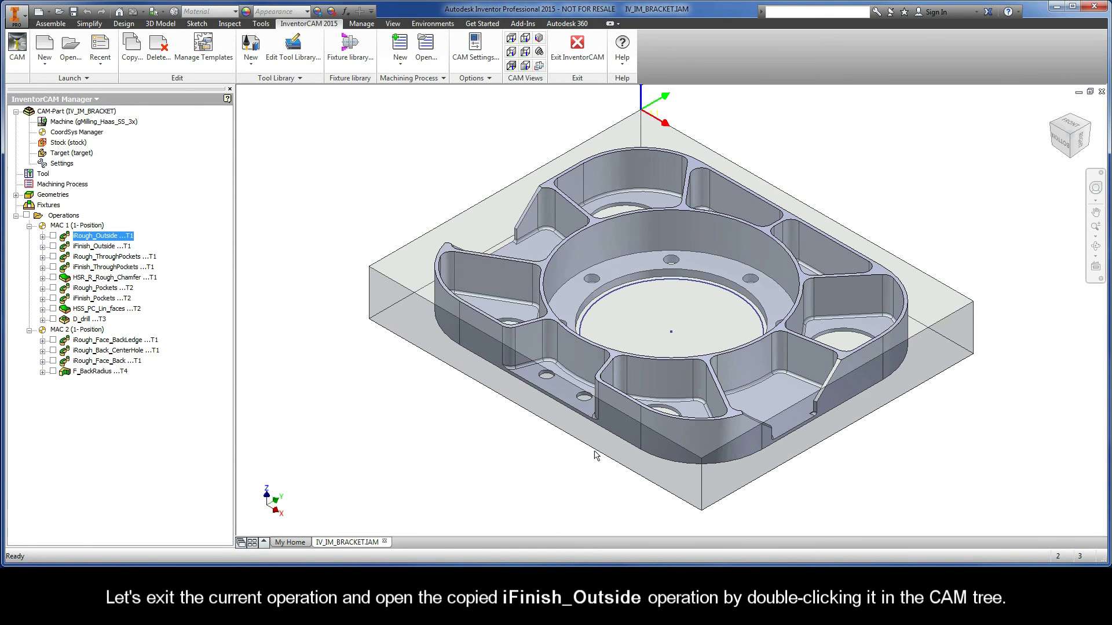
Open iFinish_Outside and review its tool, levels, technology and iRest Data from iRough_Outside.
{"action": "double_click", "coordinate": [96, 246]}
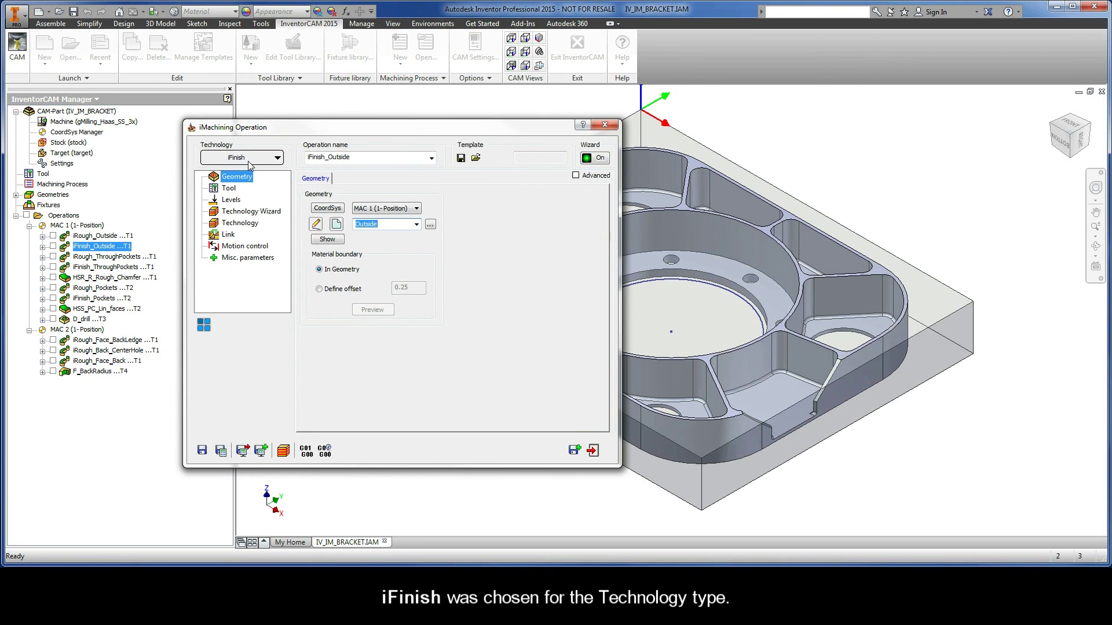
{"action": "left_click", "coordinate": [230, 189]}
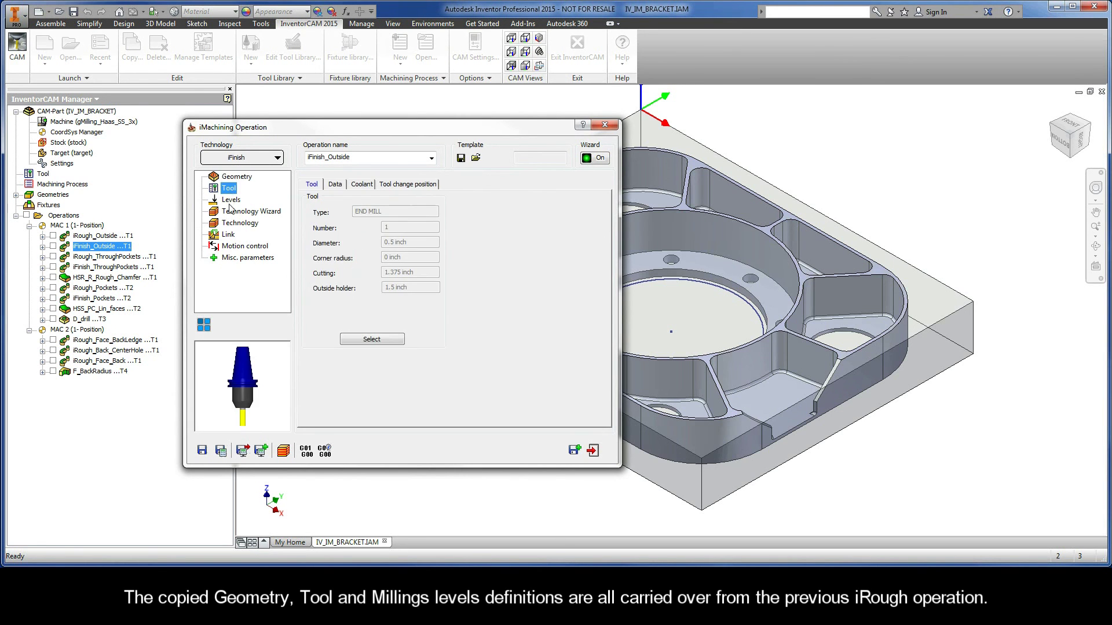
{"action": "left_click", "coordinate": [230, 201]}
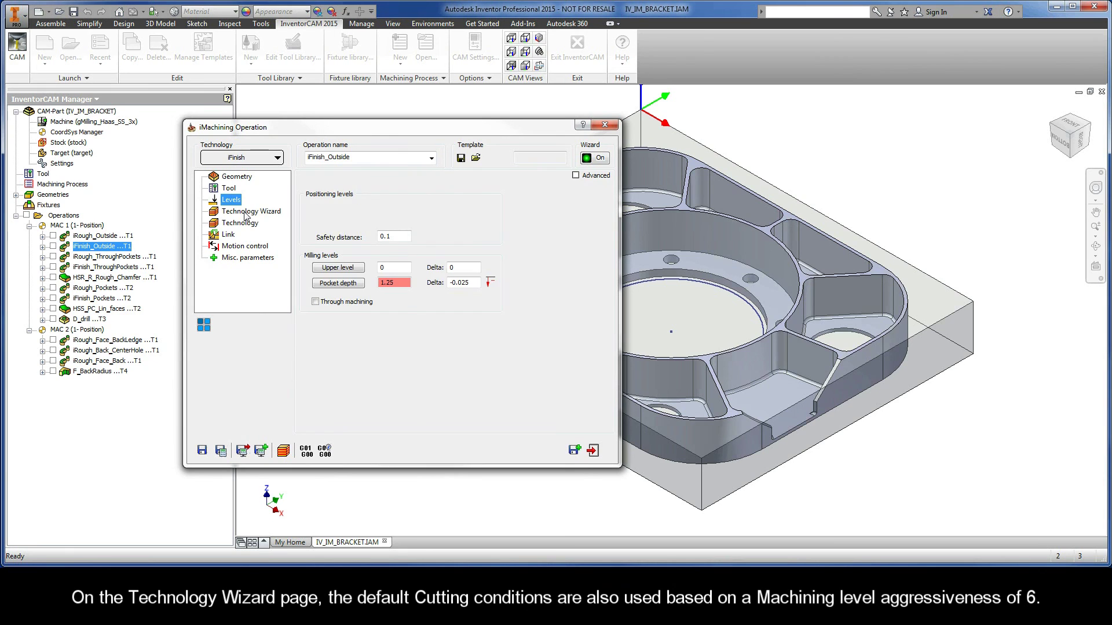
{"action": "left_click", "coordinate": [246, 212]}
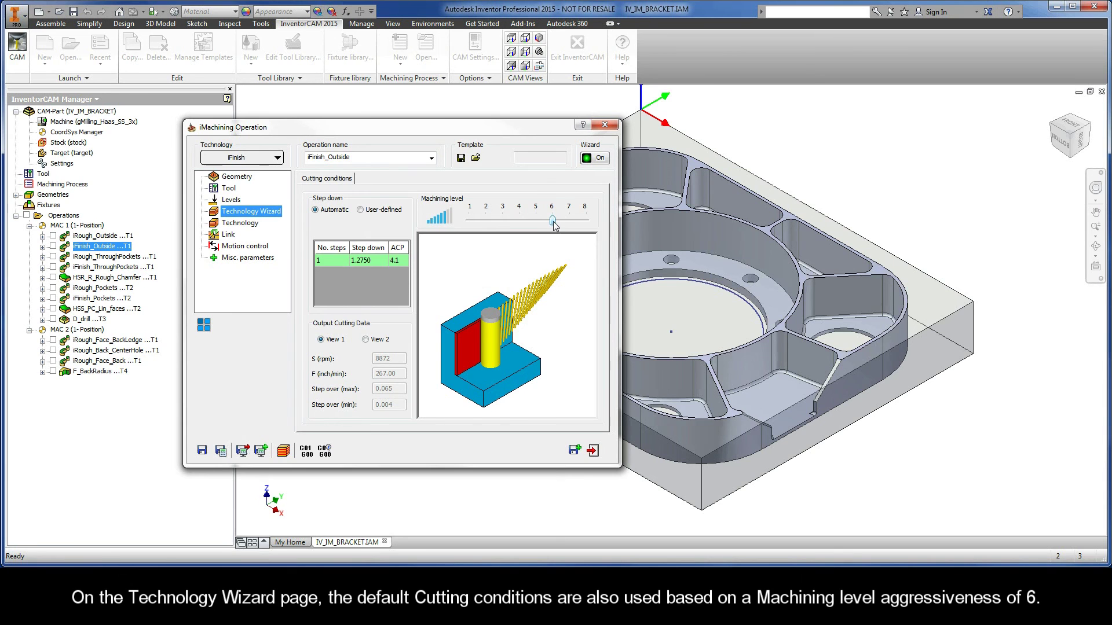
{"action": "left_click", "coordinate": [239, 224]}
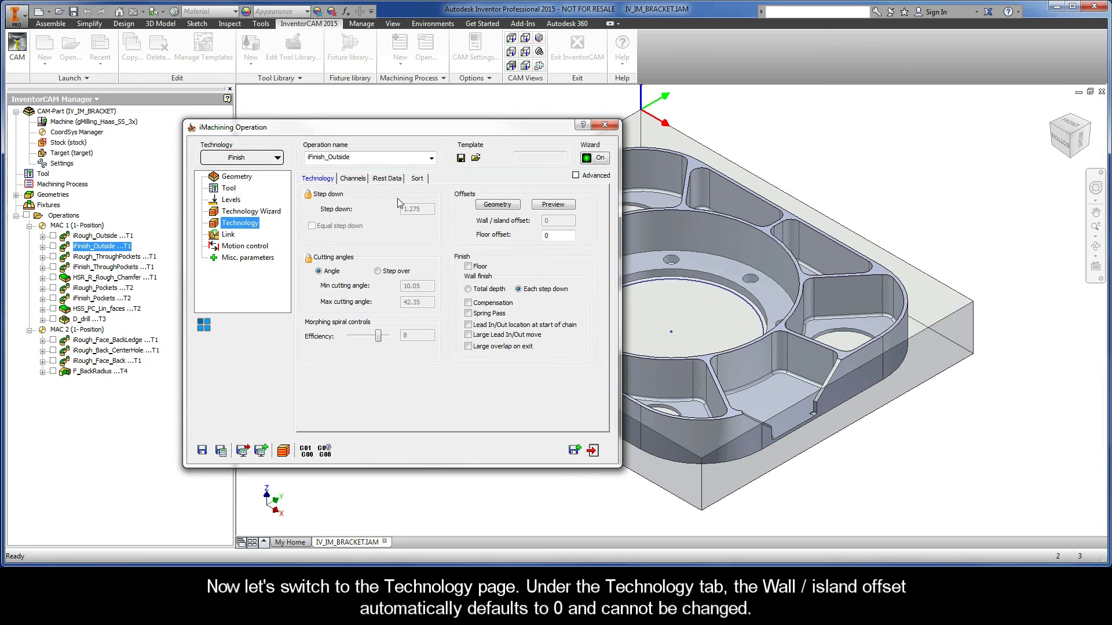
{"action": "left_click", "coordinate": [388, 183]}
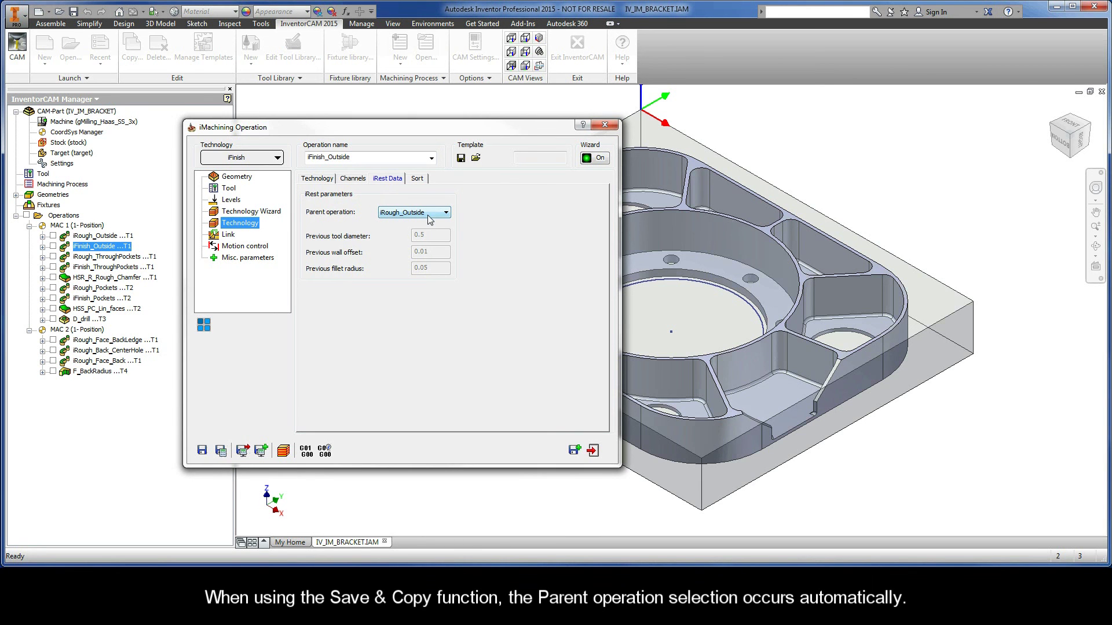
Simulate iFinish_Outside in Host CAD and SolidVerify at slowest speed, then exit the simulation.
{"action": "left_click", "coordinate": [284, 451]}
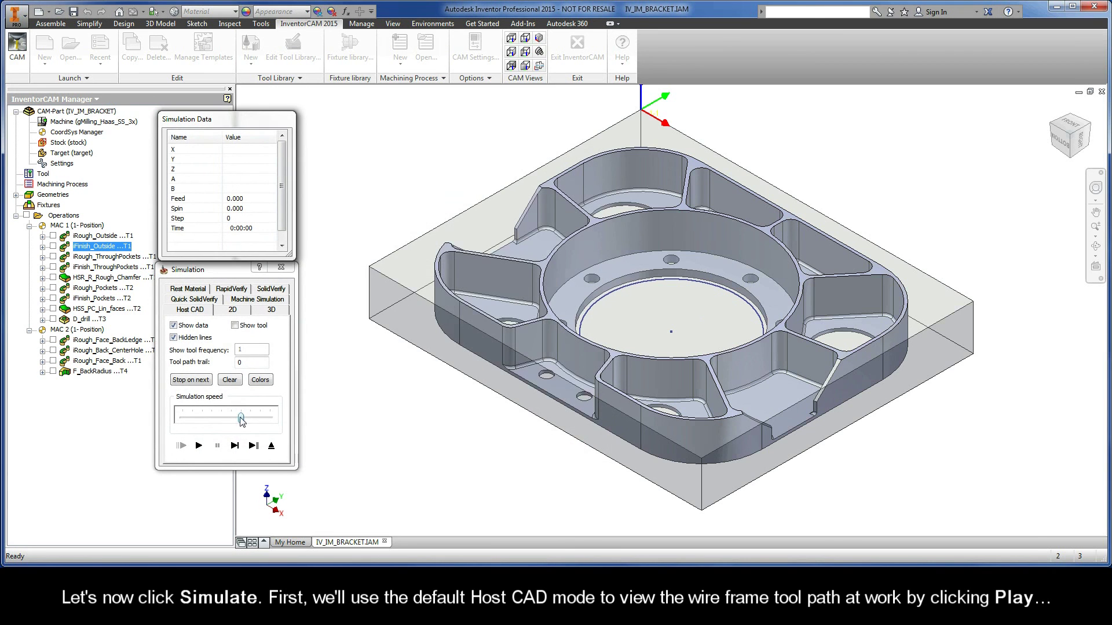
{"action": "left_click_drag", "start_coordinate": [233, 417], "coordinate": [192, 417]}
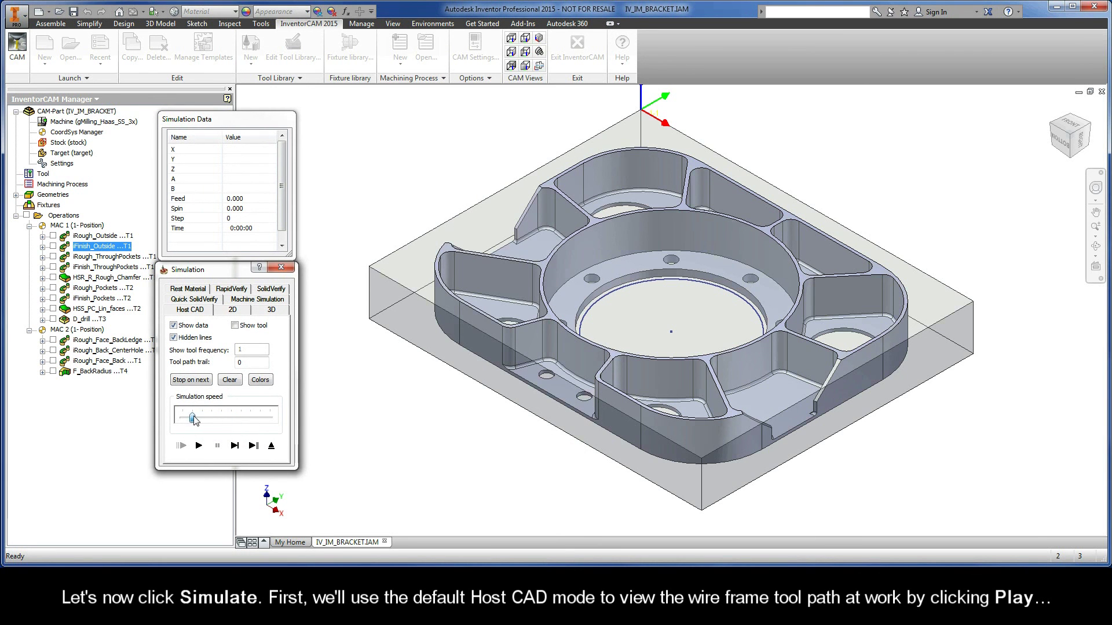
{"action": "left_click", "coordinate": [199, 446]}
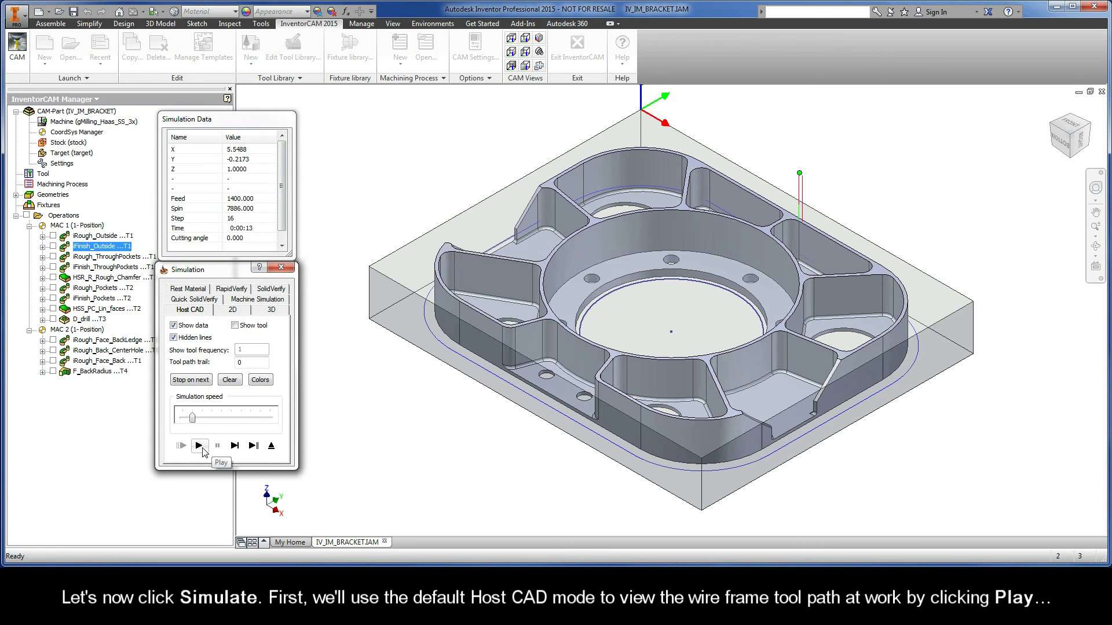
{"action": "left_click", "coordinate": [271, 289]}
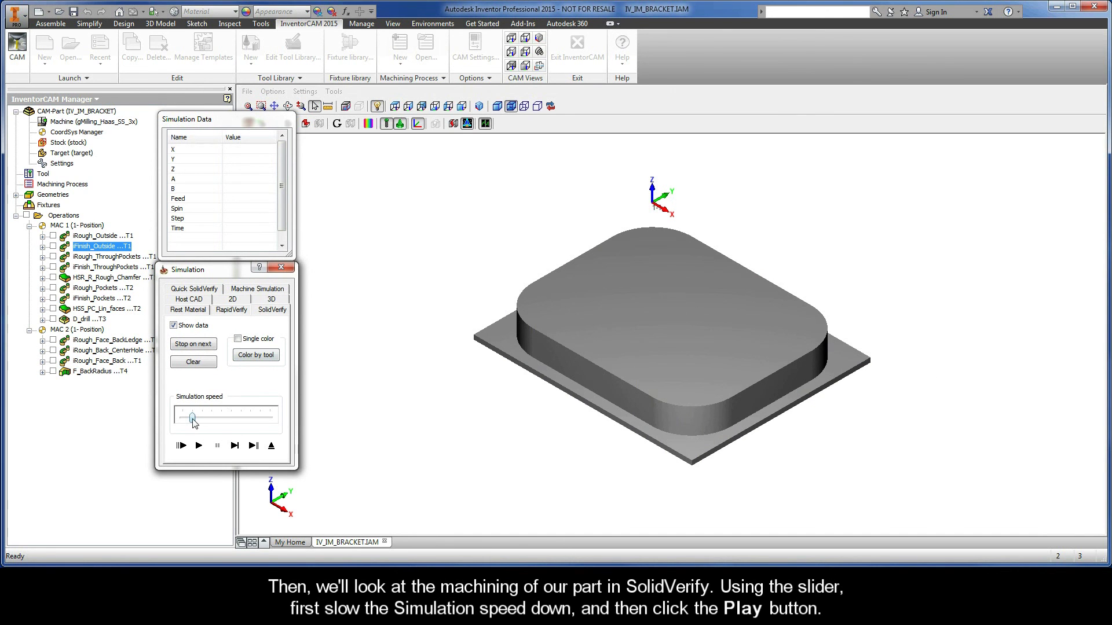
{"action": "left_click_drag", "start_coordinate": [192, 418], "coordinate": [182, 418]}
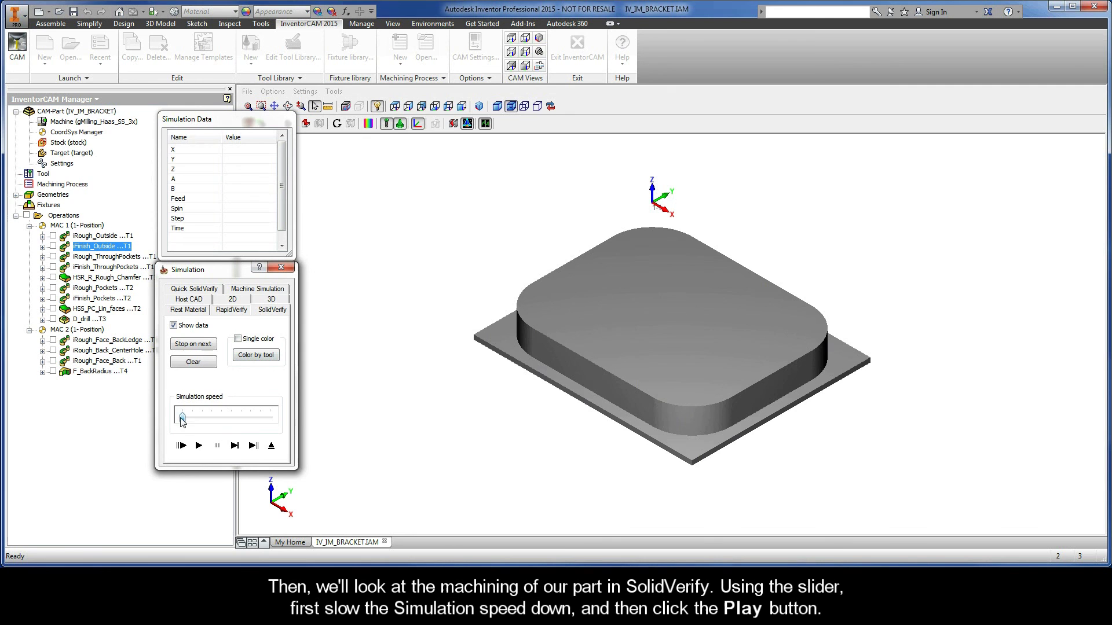
{"action": "left_click", "coordinate": [199, 447]}
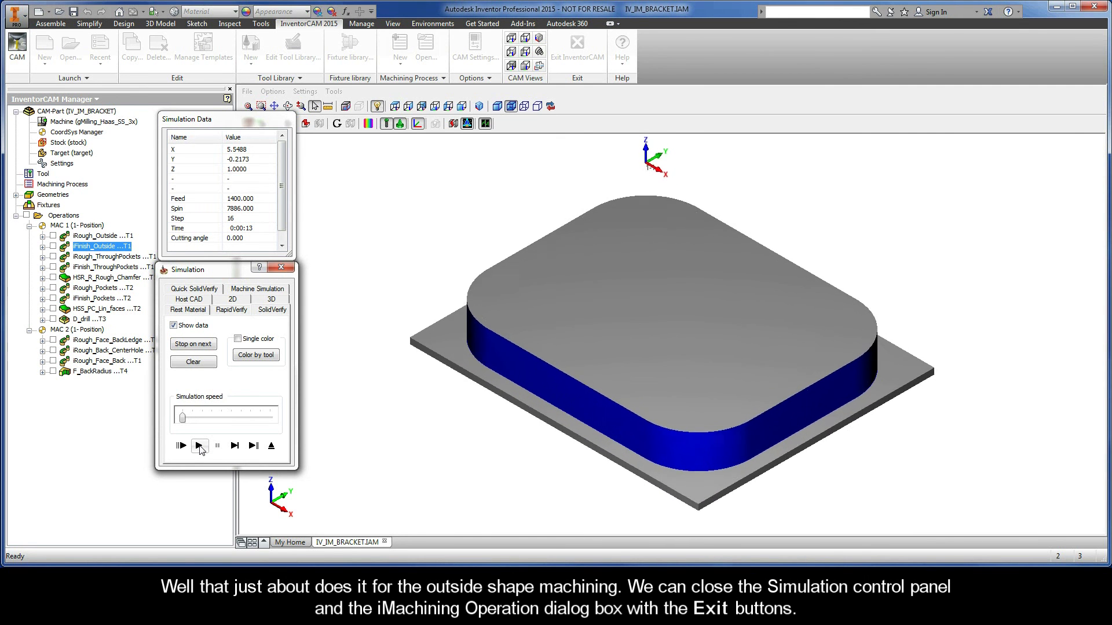
{"action": "left_click", "coordinate": [271, 446]}
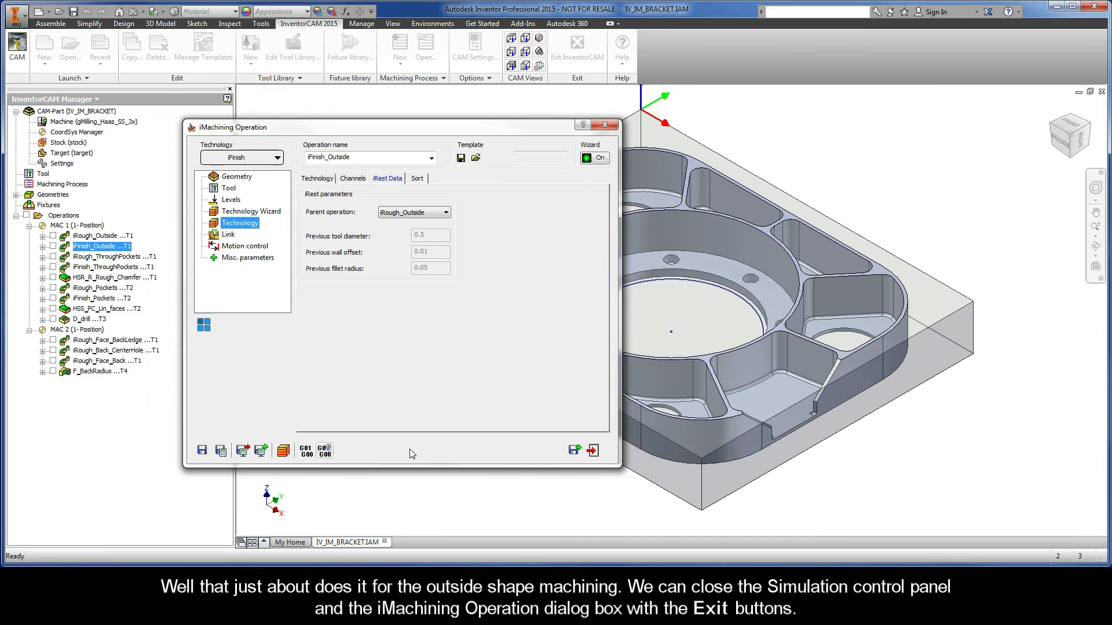
Exit the iFinish_Outside iMachining Operation dialog.
{"action": "left_click", "coordinate": [592, 451]}
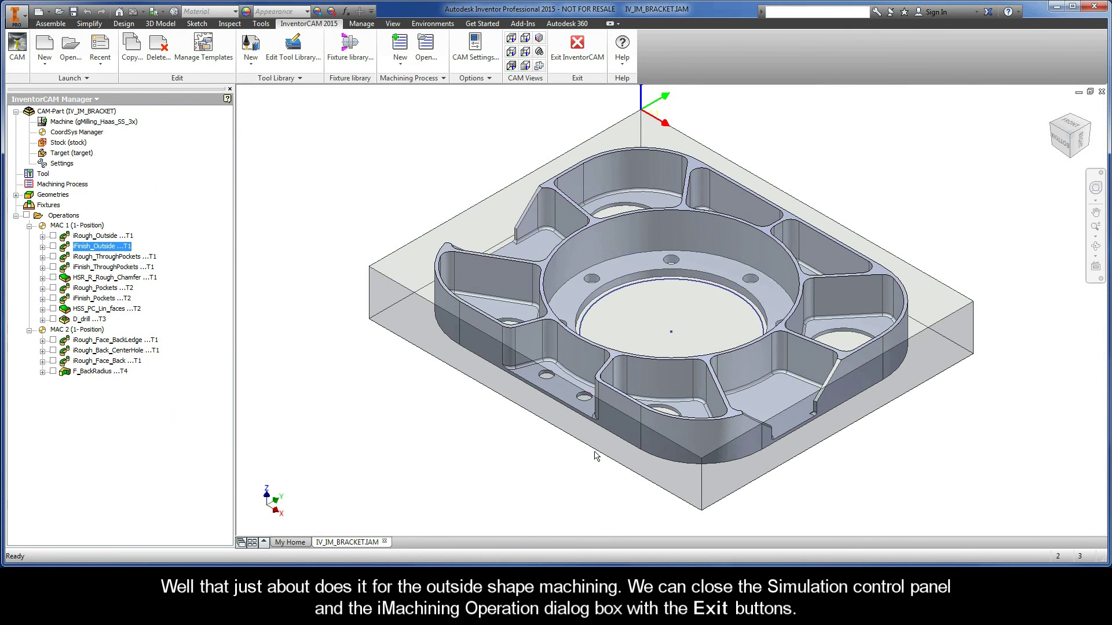